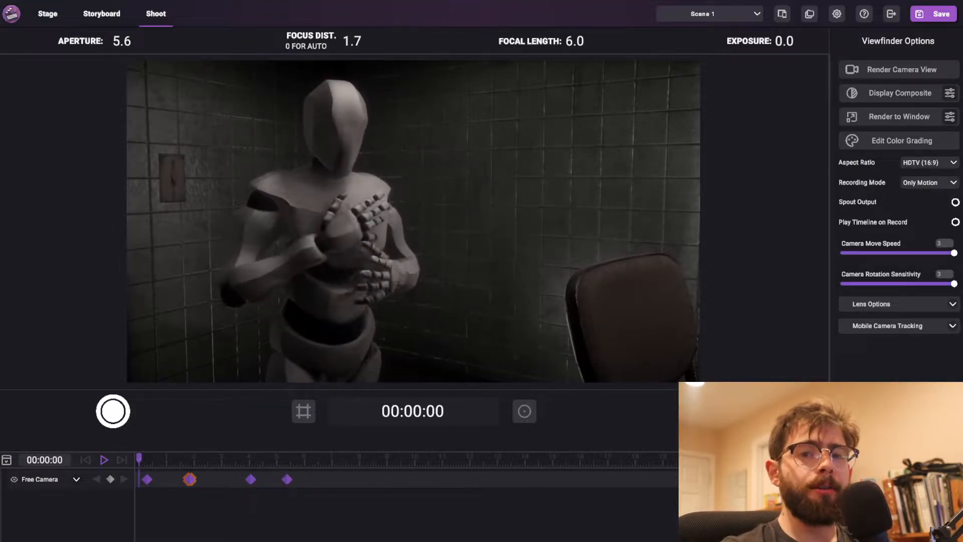
- Inspect the interrogation room from the Stage view and scrub the camera animation from start to last keyframe and back
{"action": "left_click", "coordinate": [47, 14]}
{"action": "right_click_drag", "start_coordinate": [469, 204], "coordinate": [423, 212]}
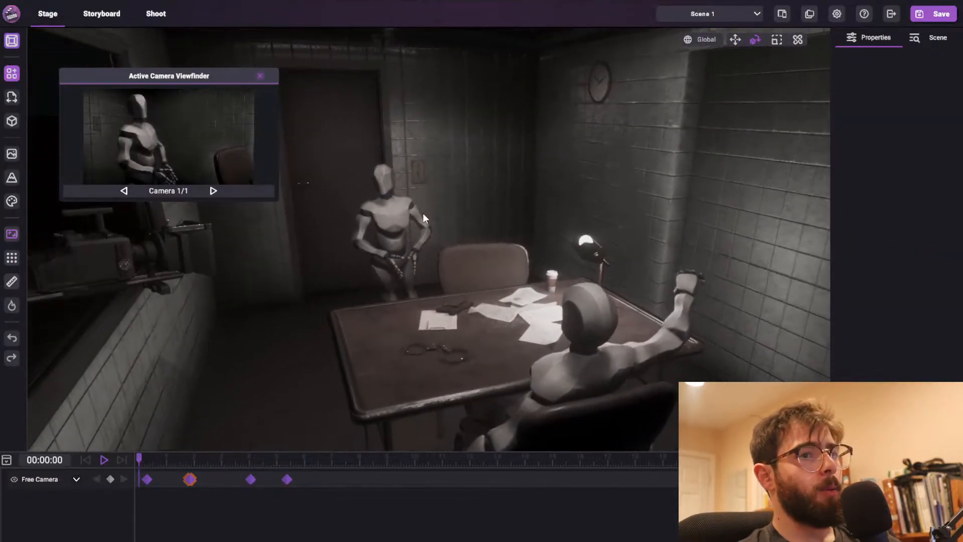
{"action": "right_click_drag", "start_coordinate": [555, 186], "coordinate": [455, 172]}
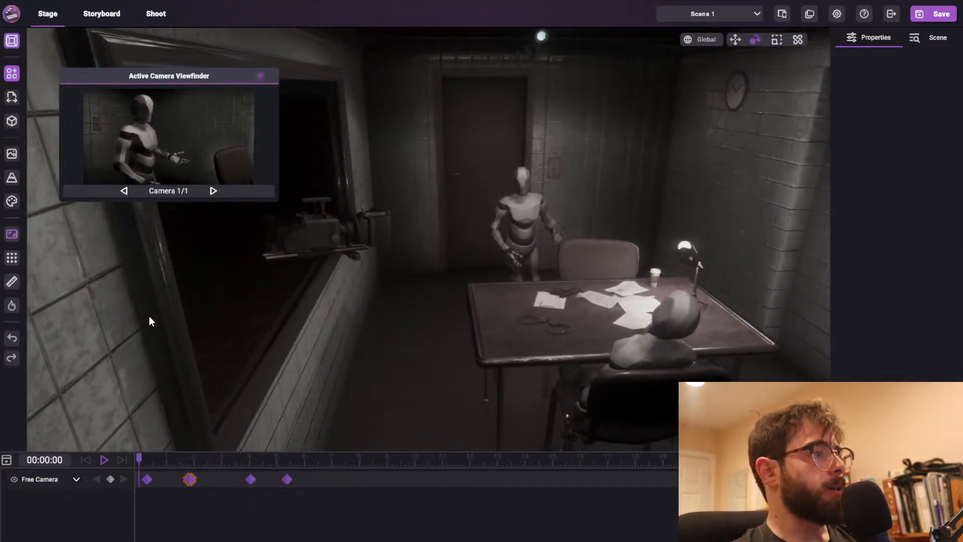
{"action": "left_click_drag", "start_coordinate": [143, 462], "coordinate": [294, 441]}
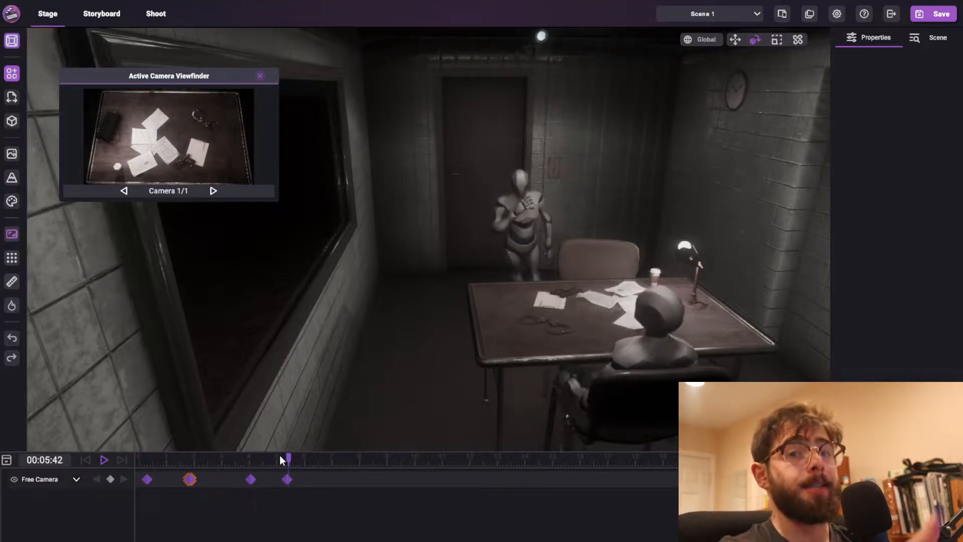
{"action": "left_click_drag", "start_coordinate": [289, 459], "coordinate": [137, 466]}
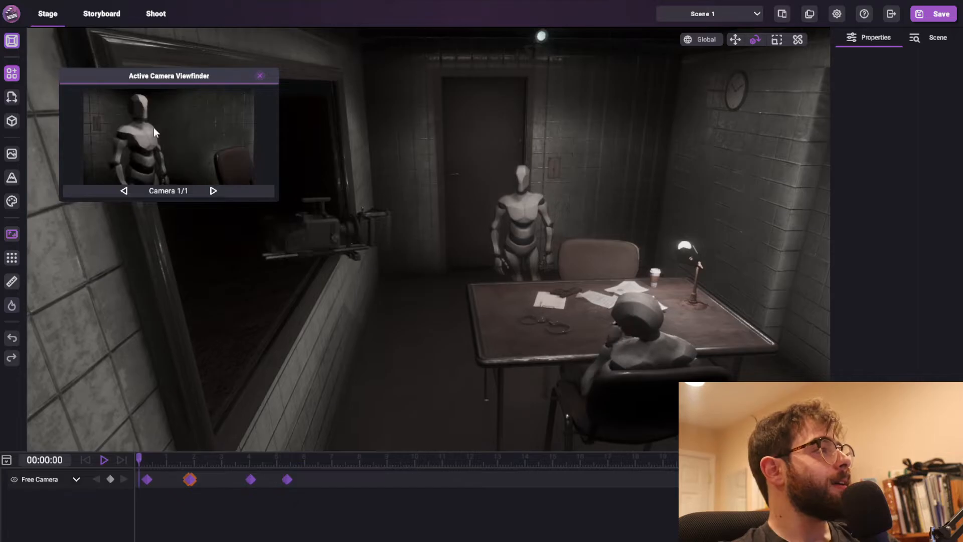
- Play the Free Camera animation in the Shoot view through the second keyframe and pause on the seated figure
{"action": "left_click", "coordinate": [154, 13]}
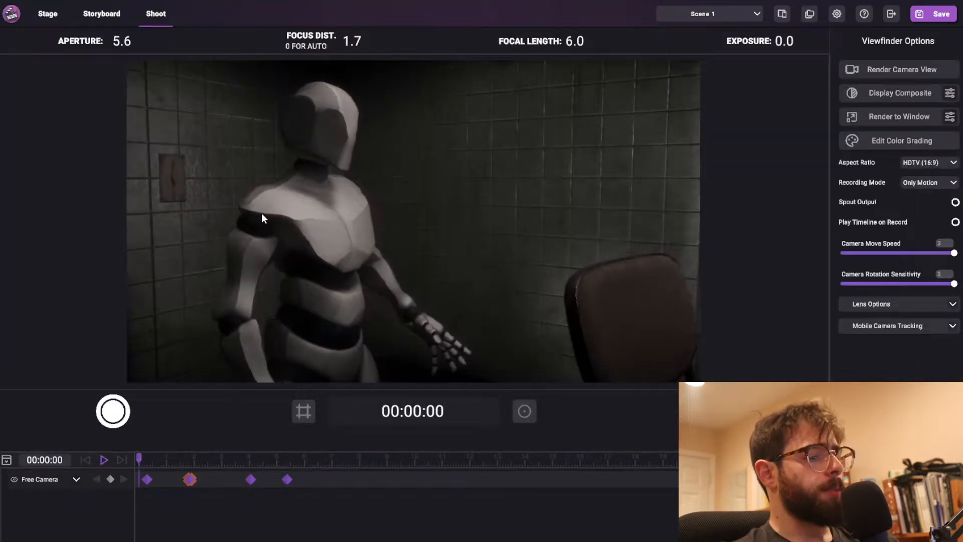
{"action": "key", "text": "space"}
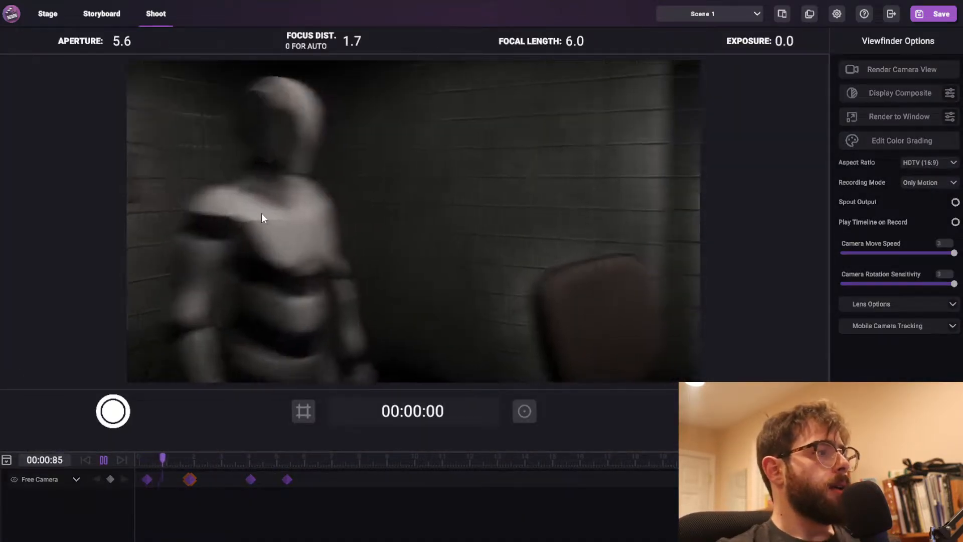
{"action": "key", "text": "space"}
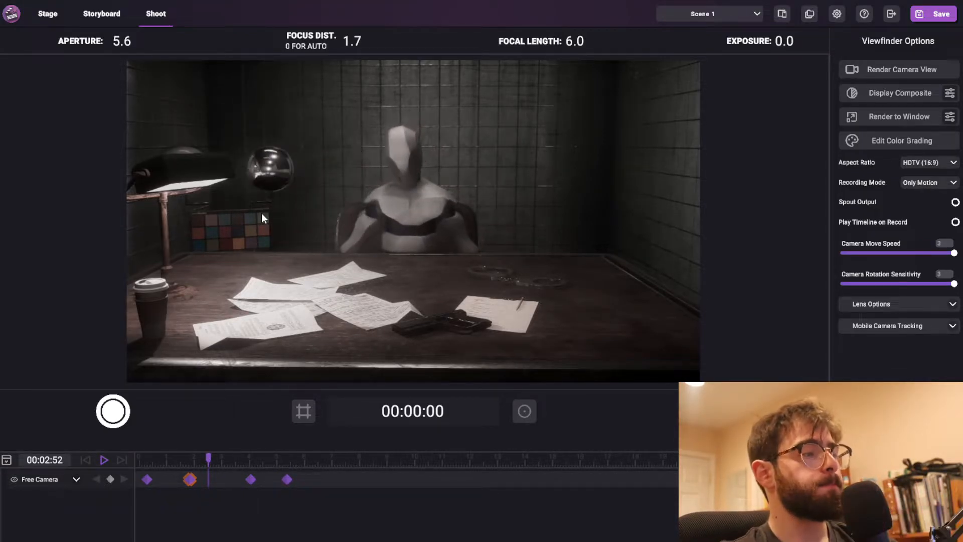
- Set the second Free Camera keyframe to Ease and preview the camera move around it
{"action": "right_click", "coordinate": [188, 479]}
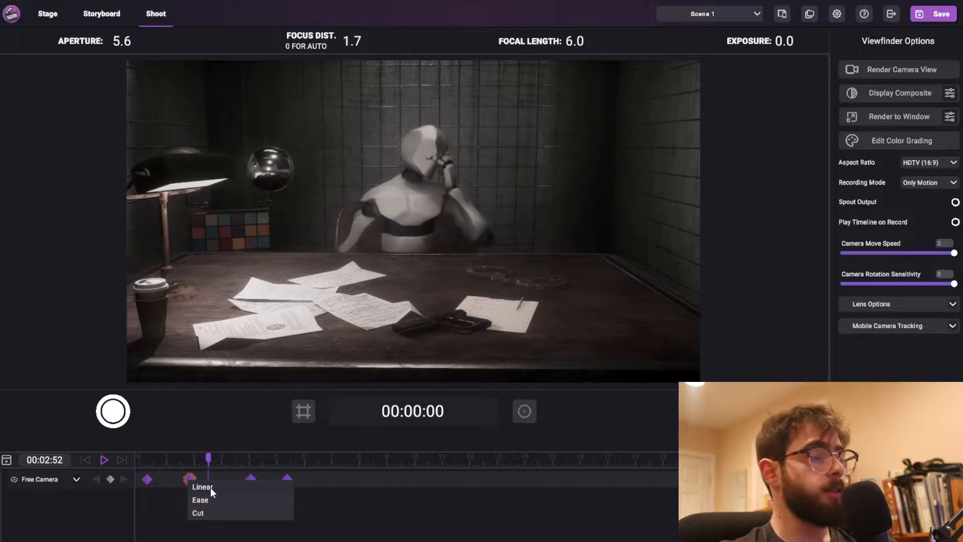
{"action": "left_click", "coordinate": [200, 500]}
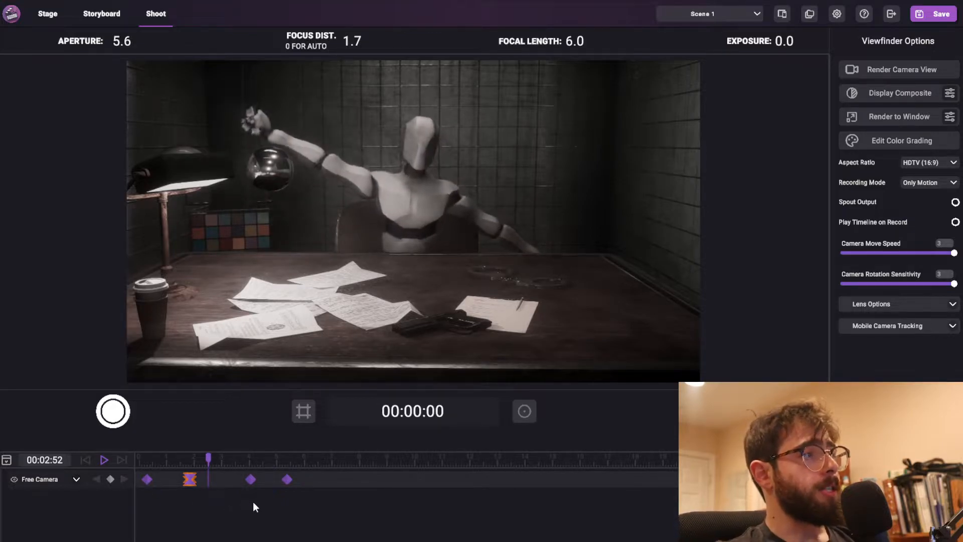
{"action": "key", "text": "space"}
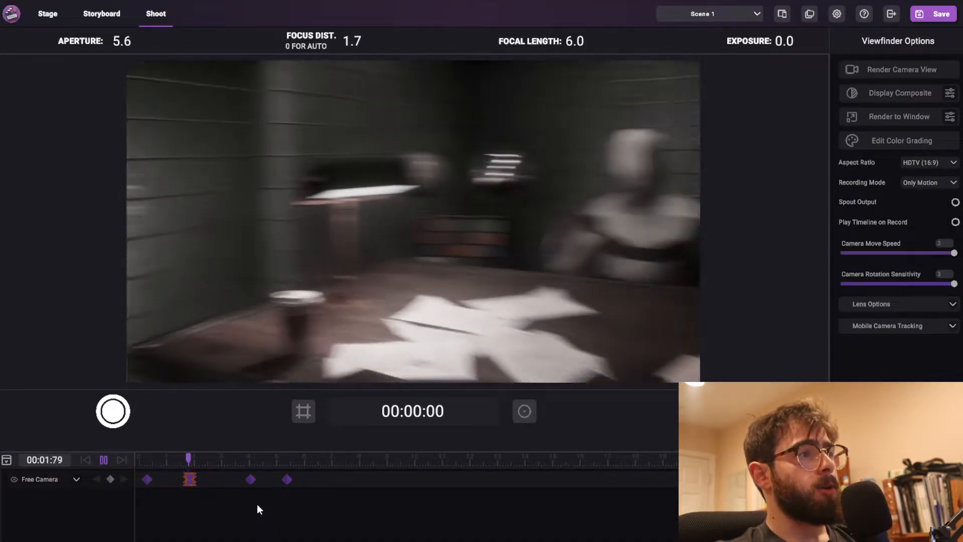
{"action": "key", "text": "space"}
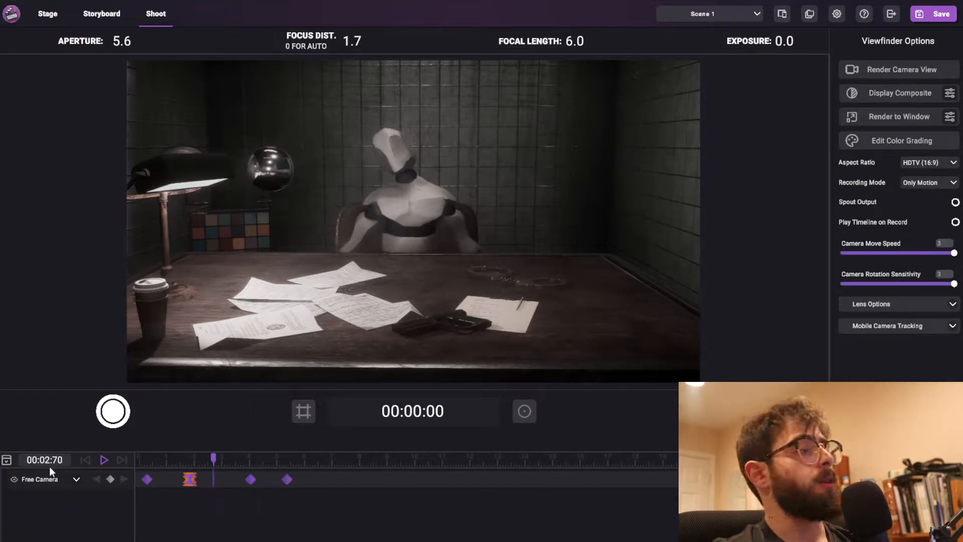
{"action": "left_click_drag", "start_coordinate": [182, 462], "coordinate": [193, 464]}
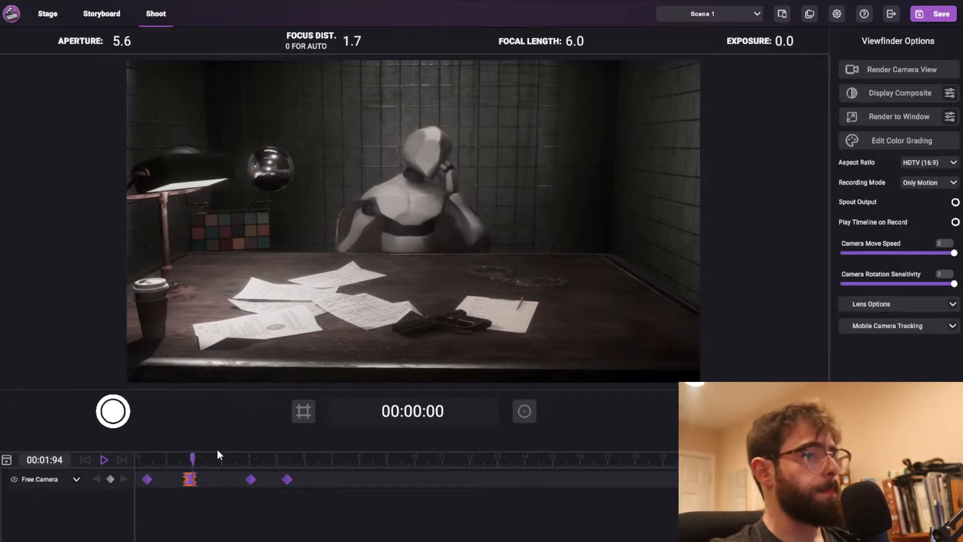
- Set the first and last Free Camera keyframes to Ease and play back the full camera move
{"action": "right_click", "coordinate": [149, 482]}
{"action": "left_click", "coordinate": [171, 504]}
{"action": "right_click", "coordinate": [251, 479]}
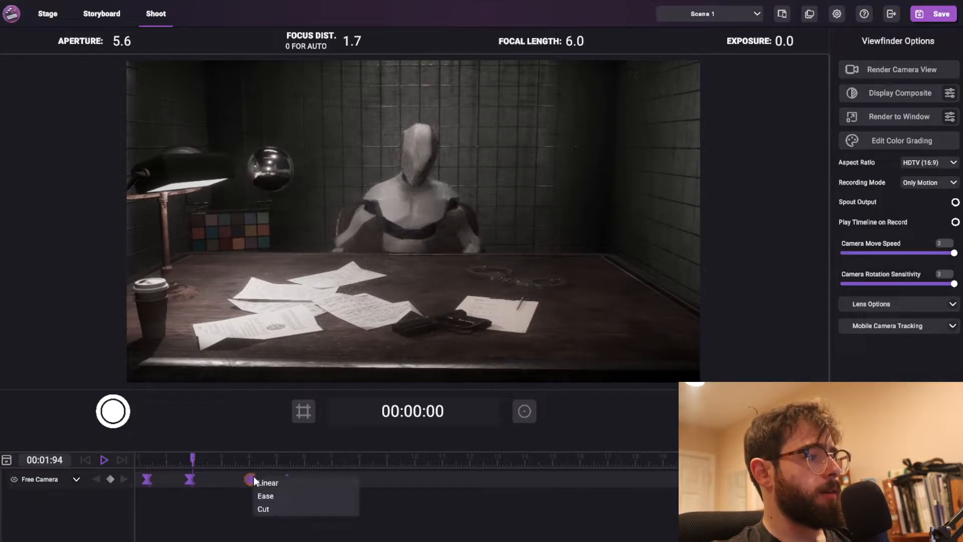
{"action": "left_click", "coordinate": [288, 468]}
{"action": "right_click", "coordinate": [288, 478]}
{"action": "left_click", "coordinate": [301, 498]}
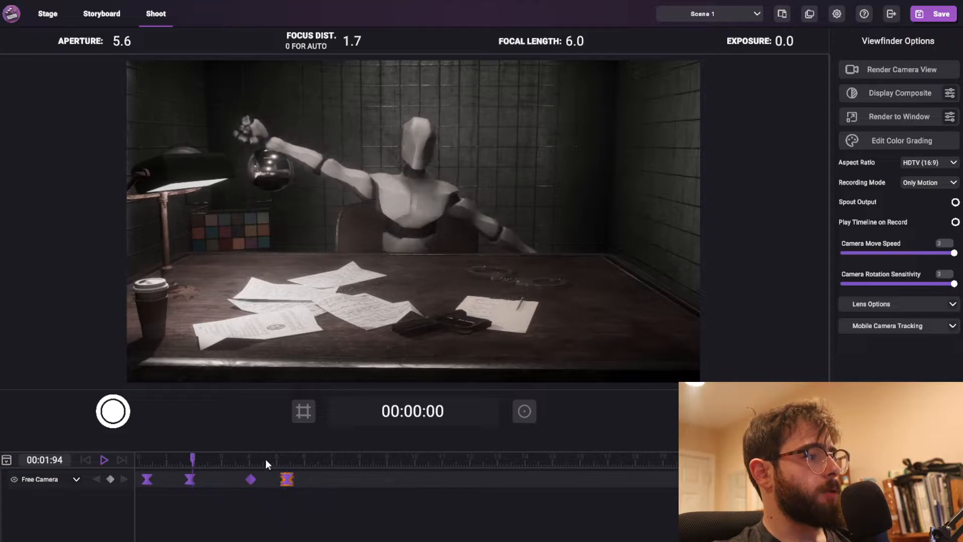
{"action": "key", "text": "space"}
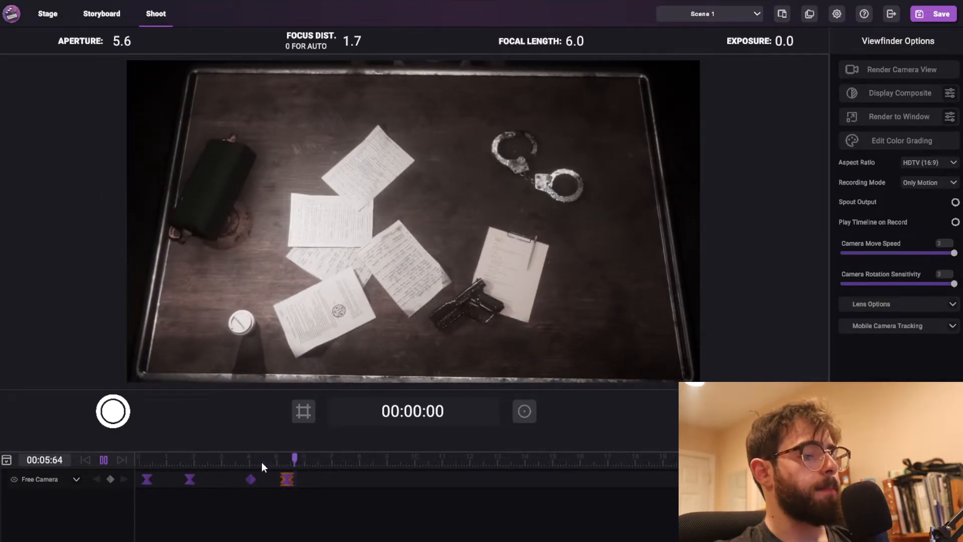
{"action": "key", "text": "space"}
{"action": "left_click_drag", "start_coordinate": [261, 462], "coordinate": [296, 452]}
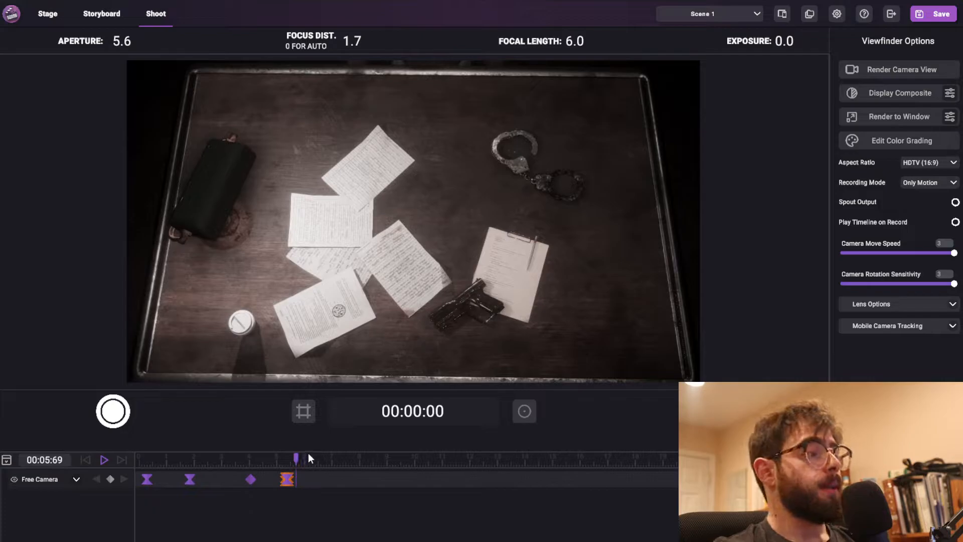
- Set the second Free Camera keyframe to Cut and review the transition from the first keyframe by playback and scrubbing
{"action": "left_click_drag", "start_coordinate": [243, 458], "coordinate": [138, 472]}
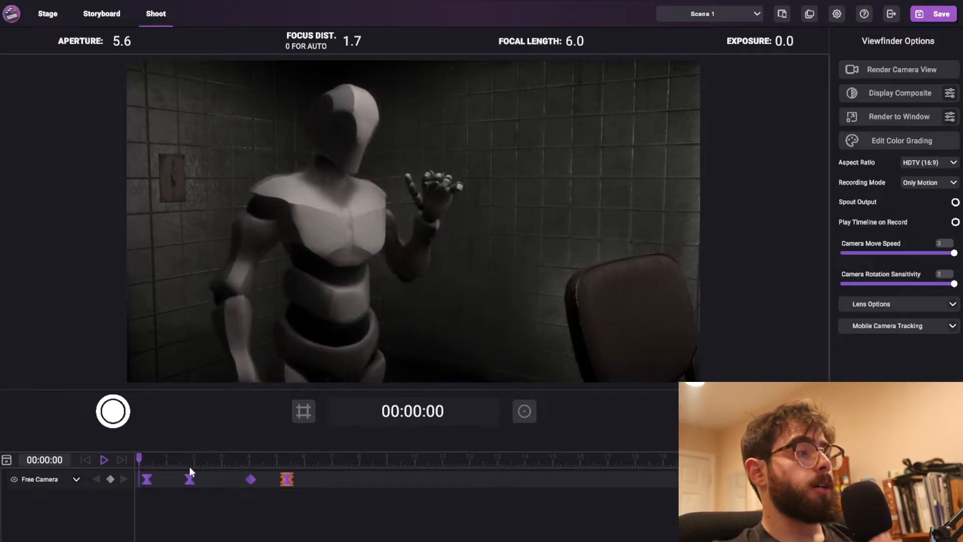
{"action": "left_click_drag", "start_coordinate": [140, 457], "coordinate": [189, 459]}
{"action": "left_click", "coordinate": [189, 480]}
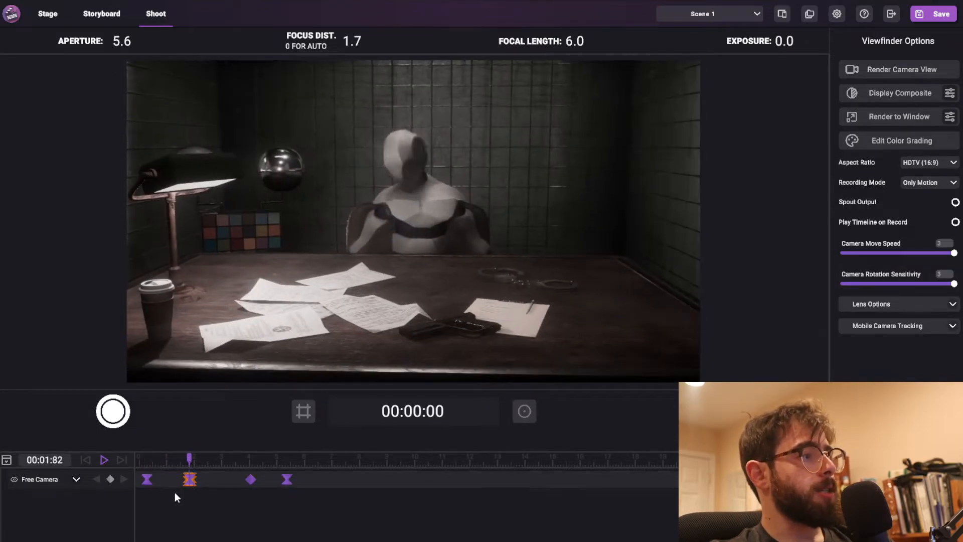
{"action": "right_click", "coordinate": [187, 480]}
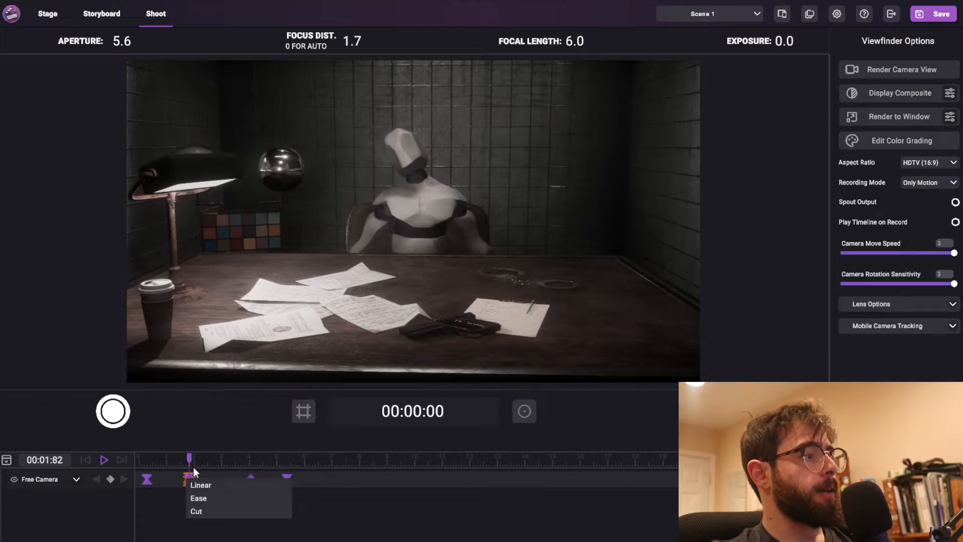
{"action": "left_click", "coordinate": [214, 509]}
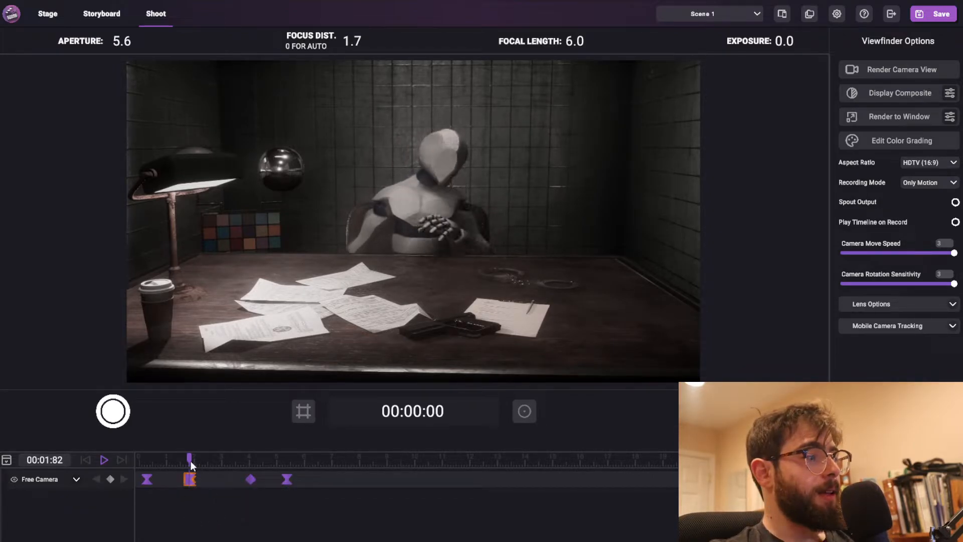
{"action": "left_click_drag", "start_coordinate": [190, 459], "coordinate": [169, 461]}
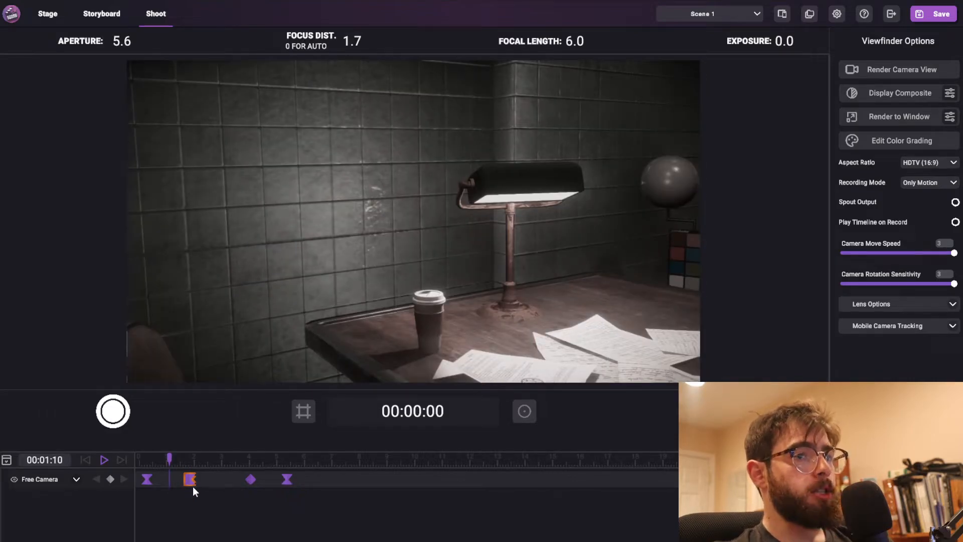
{"action": "key", "text": "space"}
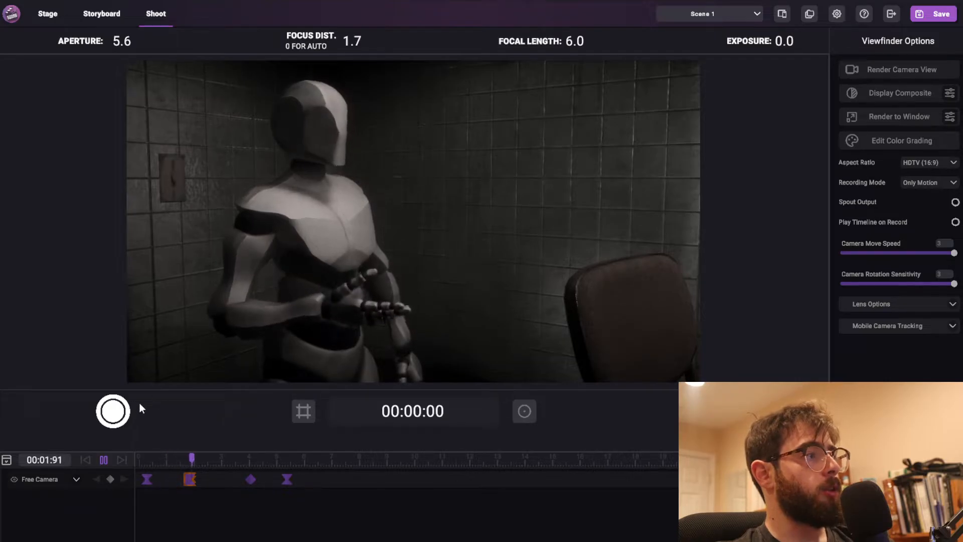
{"action": "left_click_drag", "start_coordinate": [219, 459], "coordinate": [153, 459]}
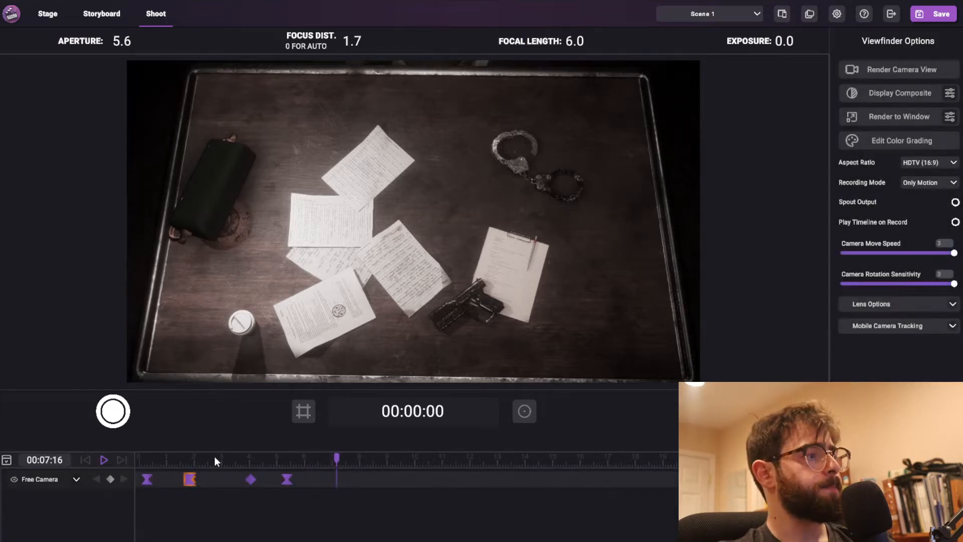
{"action": "left_click", "coordinate": [161, 460]}
{"action": "left_click_drag", "start_coordinate": [158, 464], "coordinate": [187, 474]}
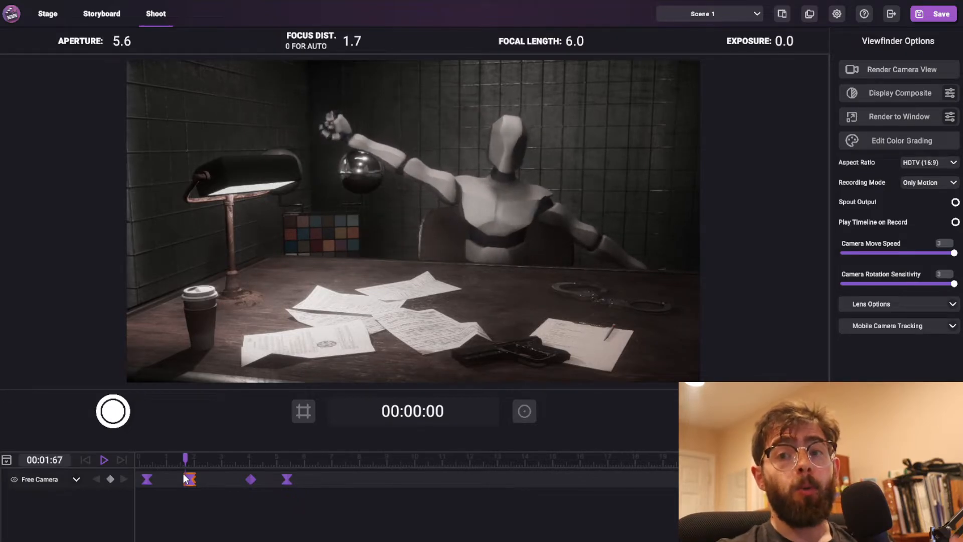
- Set the last Free Camera keyframe to Cut and play the sequence from the start
{"action": "left_click_drag", "start_coordinate": [179, 454], "coordinate": [266, 459]}
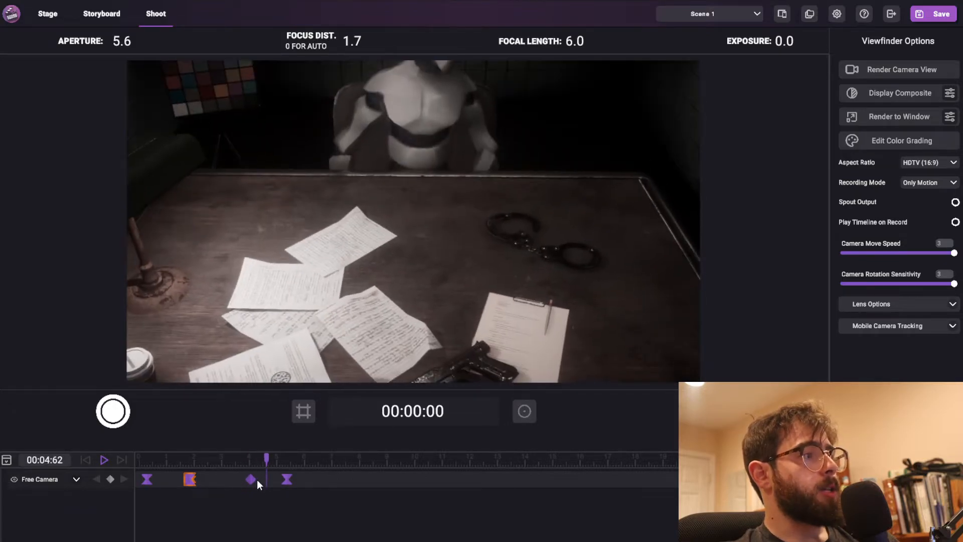
{"action": "right_click", "coordinate": [287, 480]}
{"action": "left_click", "coordinate": [297, 507]}
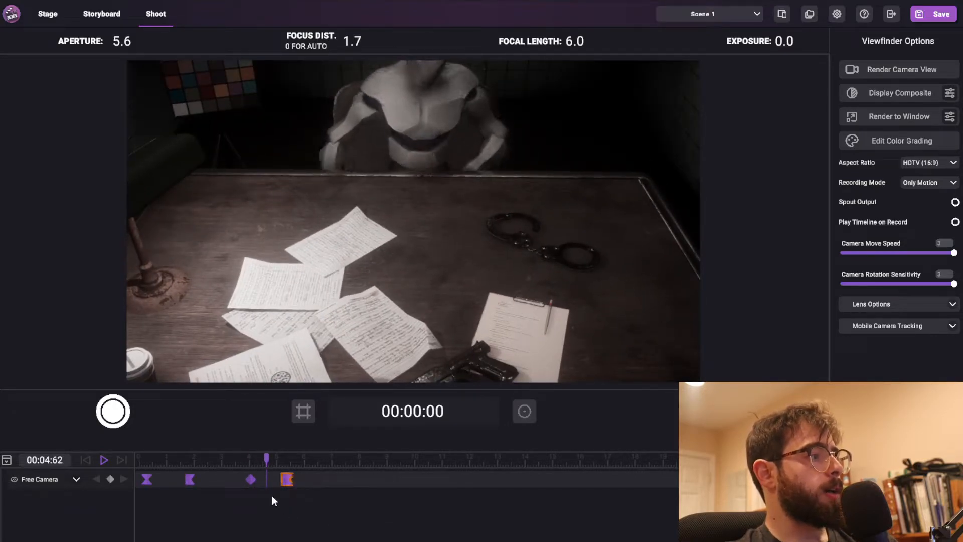
{"action": "left_click_drag", "start_coordinate": [262, 459], "coordinate": [139, 460]}
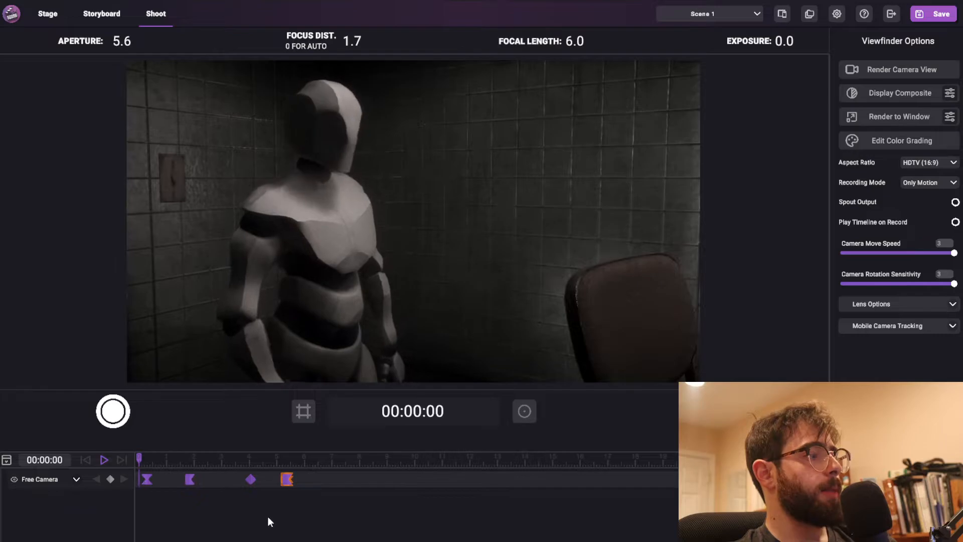
{"action": "key", "text": "space"}
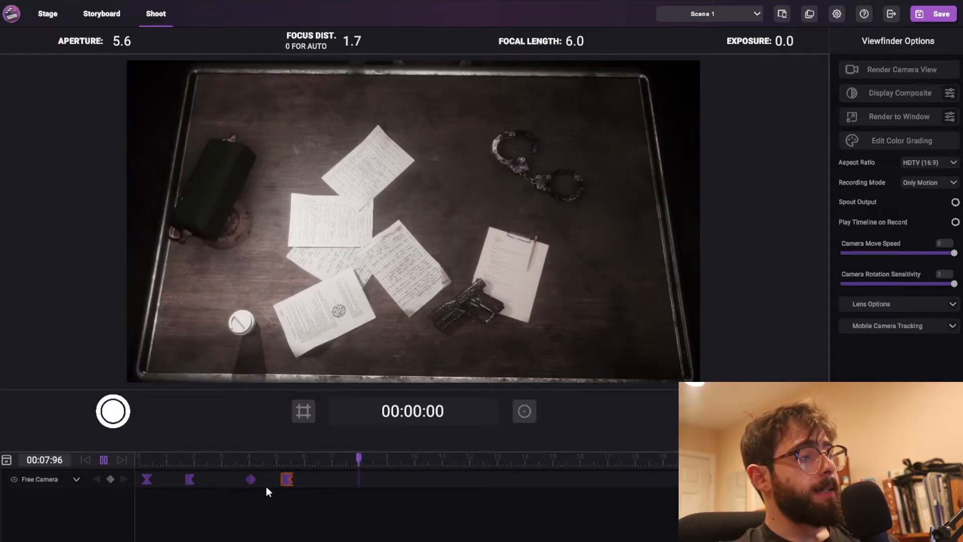
{"action": "left_click_drag", "start_coordinate": [279, 466], "coordinate": [219, 469]}
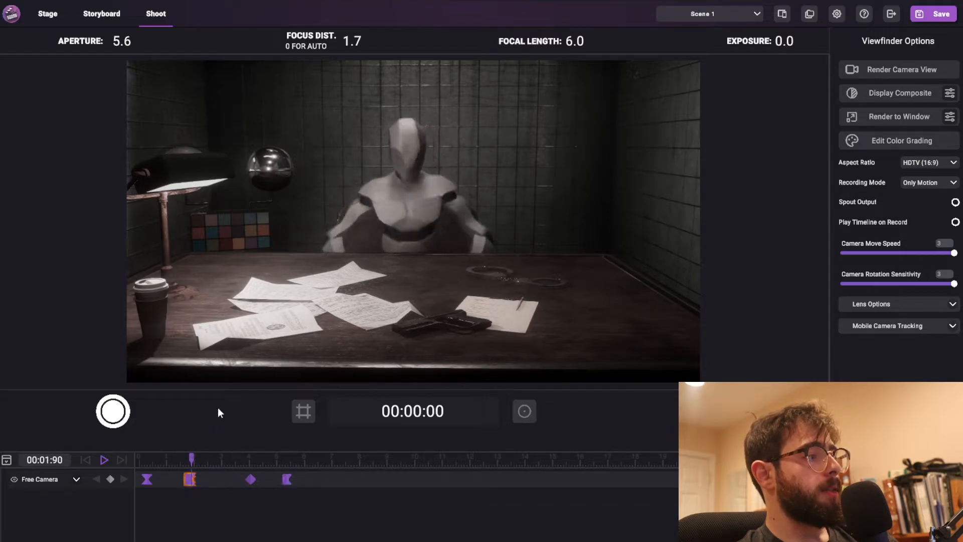
- Set the last Free Camera keyframe to Ease and move it to about 8.6 seconds on the timeline
{"action": "left_click", "coordinate": [288, 459]}
{"action": "left_click_drag", "start_coordinate": [284, 461], "coordinate": [238, 469]}
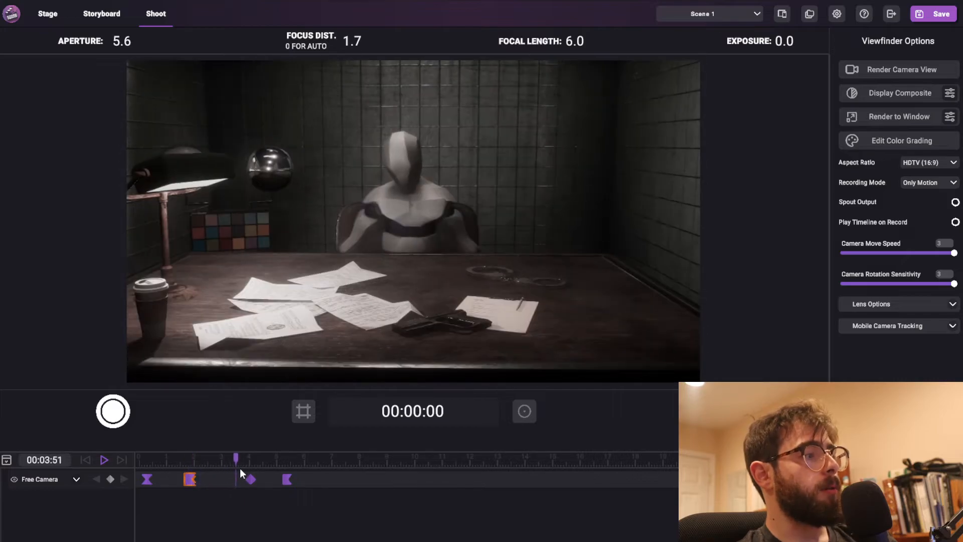
{"action": "right_click", "coordinate": [286, 481]}
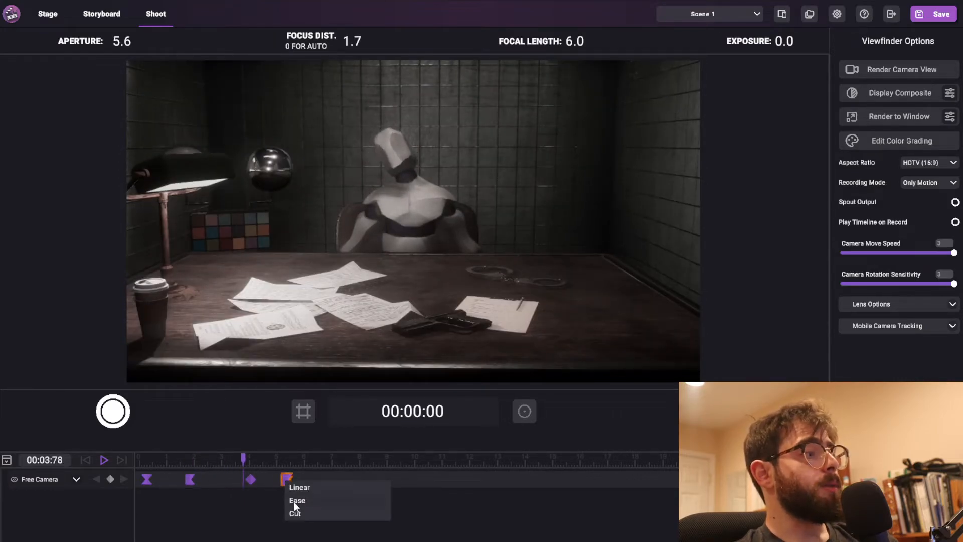
{"action": "left_click", "coordinate": [296, 500]}
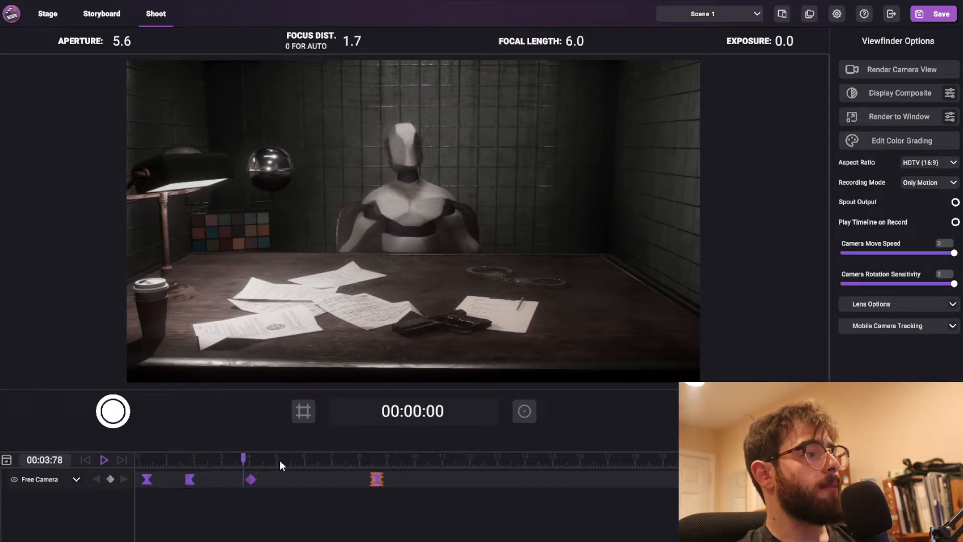
- Try the third Free Camera keyframe at about 4.7 seconds, scrub across it, and delete that keyframe
{"action": "mouse_move", "coordinate": [236, 463]}
{"action": "left_mouse_down"}
{"action": "mouse_move", "coordinate": [257, 465]}
{"action": "mouse_move", "coordinate": [245, 467]}
{"action": "left_mouse_up"}
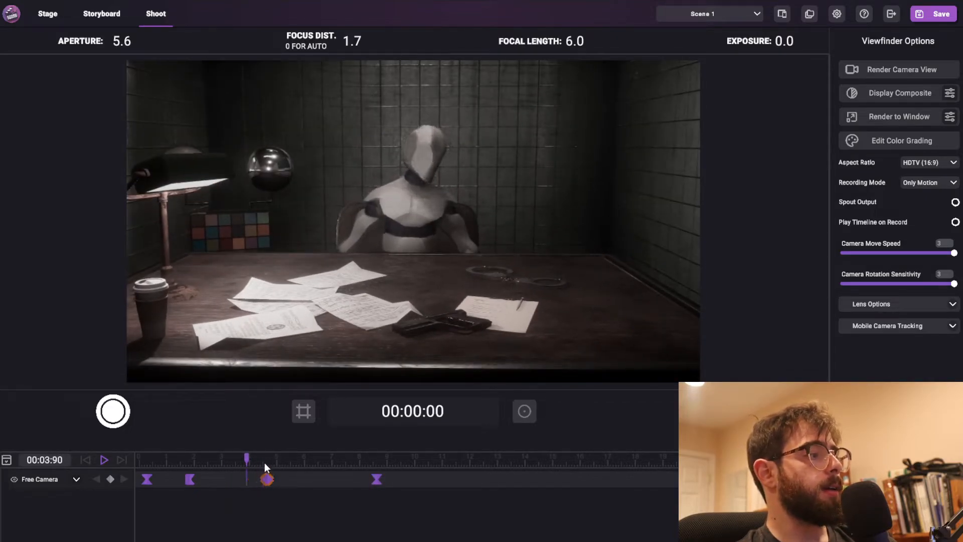
{"action": "left_click_drag", "start_coordinate": [269, 471], "coordinate": [275, 469]}
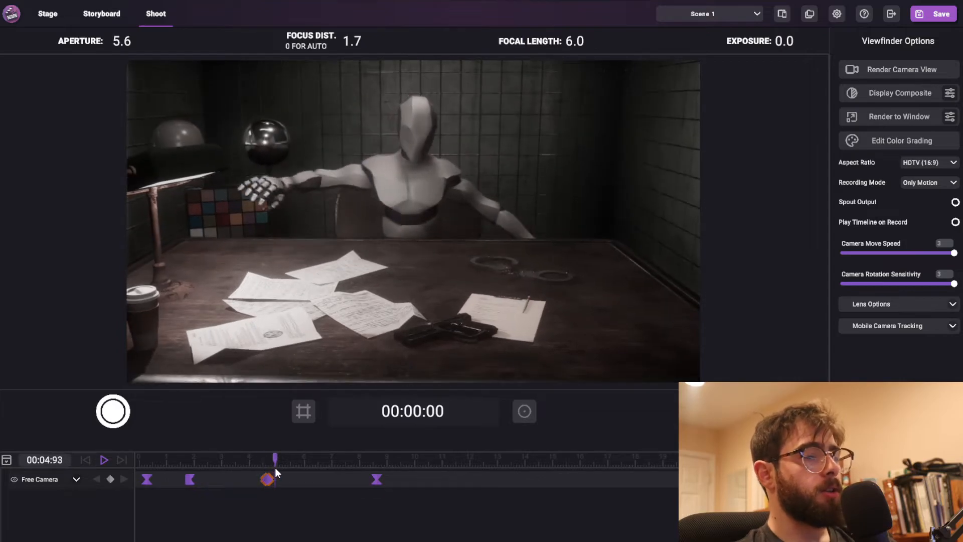
{"action": "left_click", "coordinate": [209, 484]}
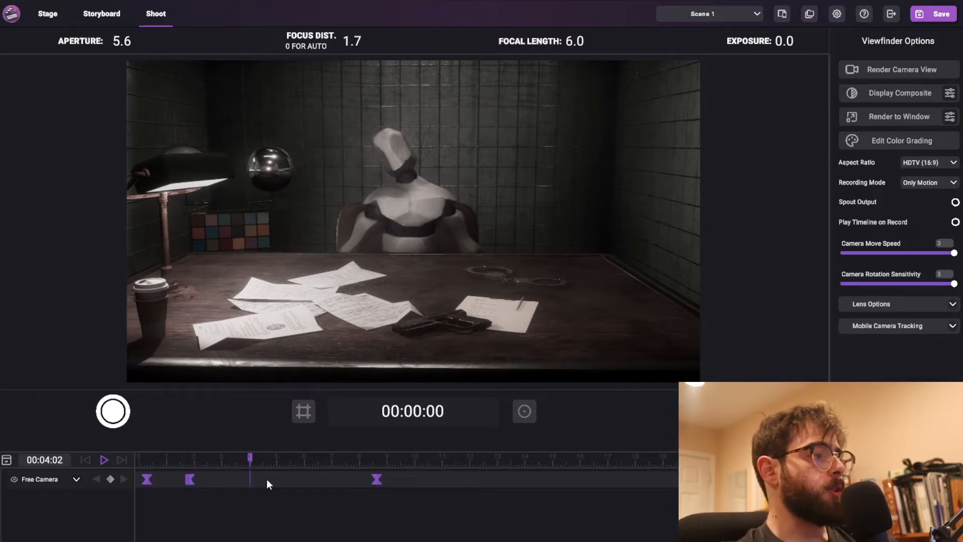
- Scrub forward between the second and last Free Camera keyframes and set the last keyframe to Cut
{"action": "mouse_move", "coordinate": [249, 471]}
{"action": "left_mouse_down"}
{"action": "mouse_move", "coordinate": [234, 464]}
{"action": "mouse_move", "coordinate": [268, 464]}
{"action": "mouse_move", "coordinate": [178, 484]}
{"action": "mouse_move", "coordinate": [263, 480]}
{"action": "left_mouse_up"}
{"action": "right_click", "coordinate": [378, 480]}
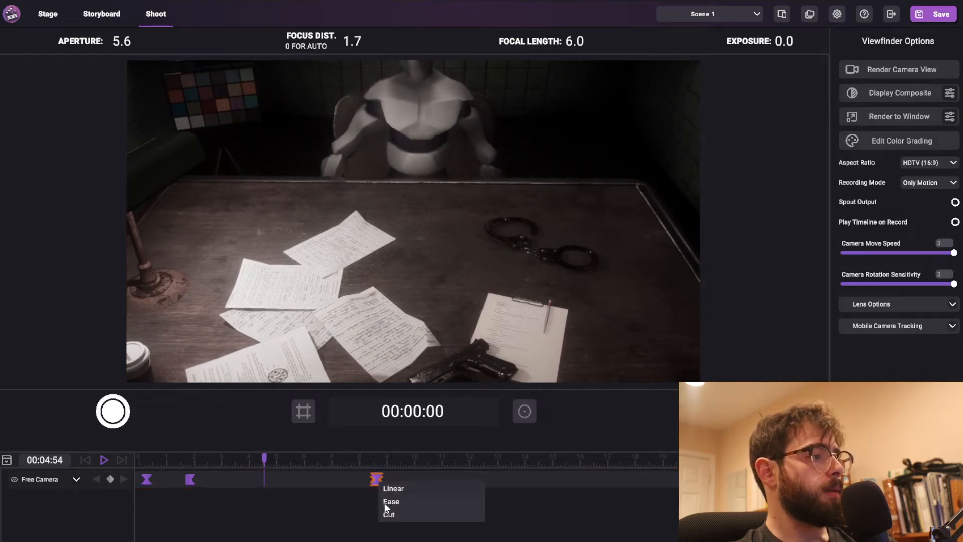
{"action": "left_click", "coordinate": [392, 514]}
- Move the last Free Camera keyframe to about 6 seconds on the timeline and play the sequence from the start
{"action": "left_click_drag", "start_coordinate": [354, 460], "coordinate": [152, 463]}
{"action": "left_click_drag", "start_coordinate": [374, 479], "coordinate": [133, 465]}
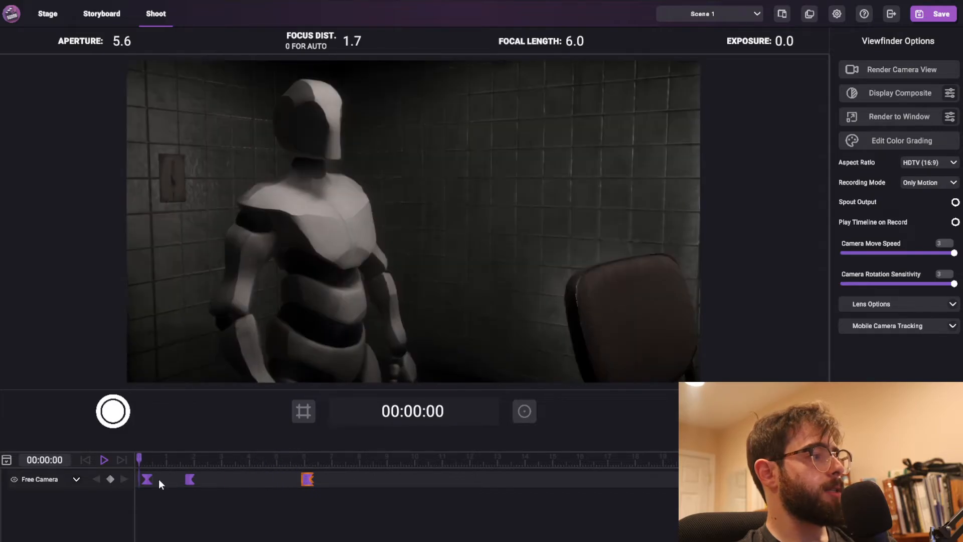
{"action": "key", "text": "space"}
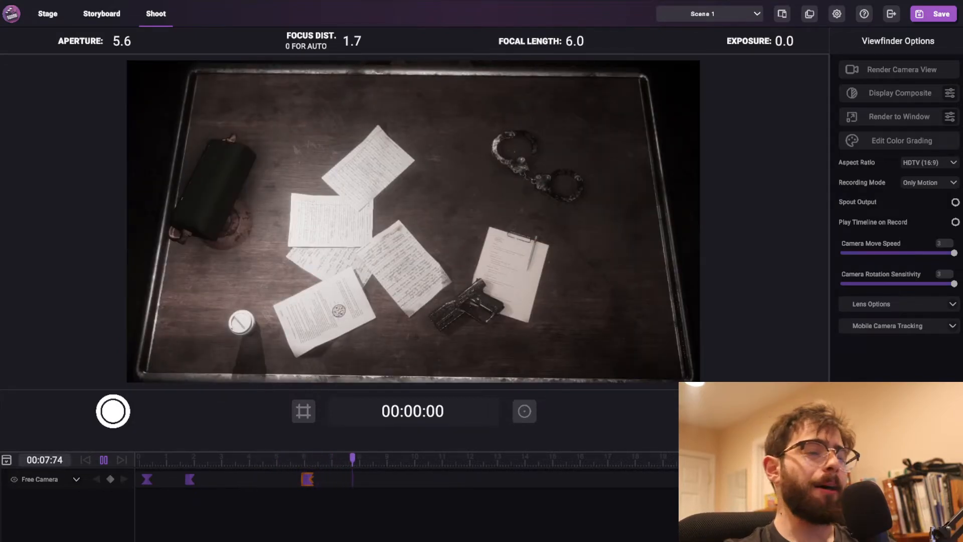
{"action": "left_click_drag", "start_coordinate": [364, 466], "coordinate": [260, 477]}
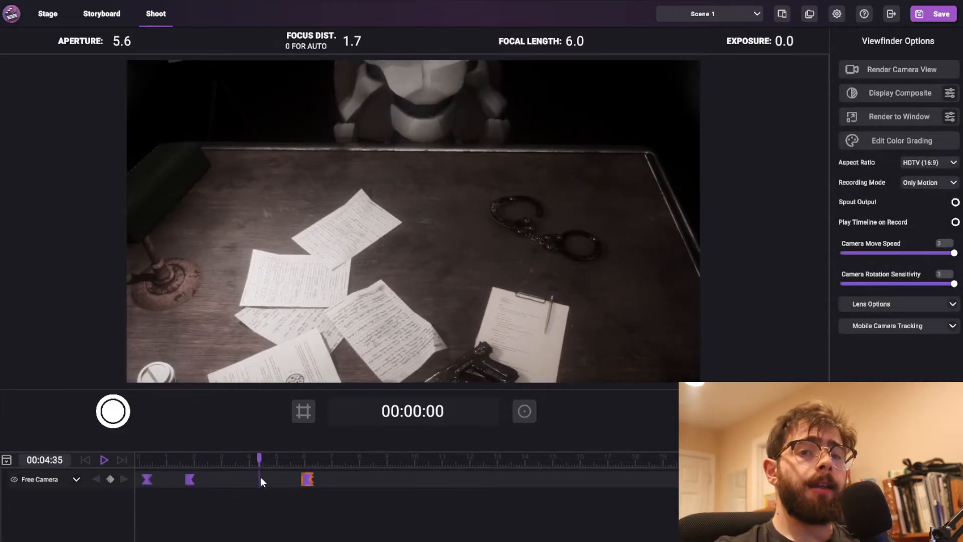
- View the camera view export settings and close them without exporting
{"action": "left_click", "coordinate": [911, 68]}
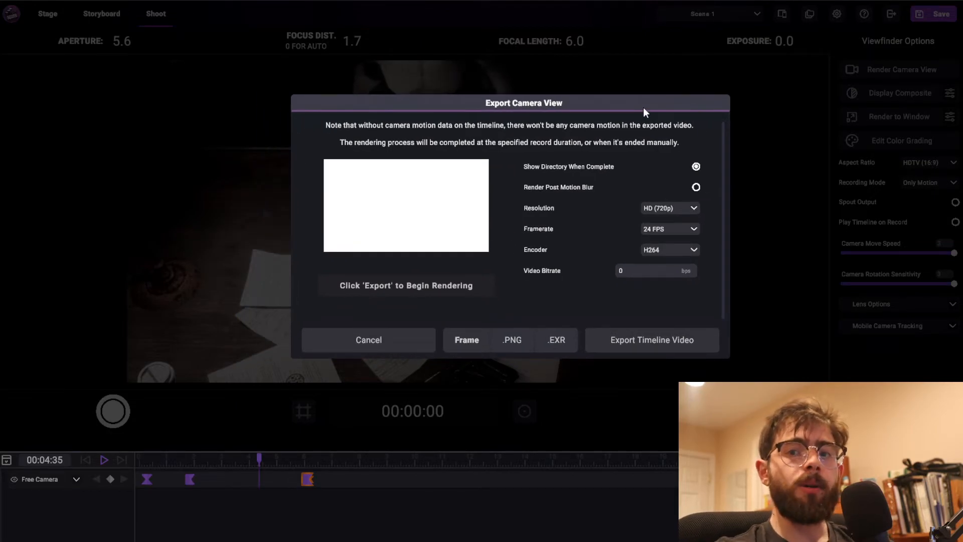
{"action": "left_click", "coordinate": [335, 345]}
- Move the second Free Camera keyframe to about 2.7 seconds and set the first keyframe to Cut
{"action": "left_click_drag", "start_coordinate": [280, 459], "coordinate": [128, 474]}
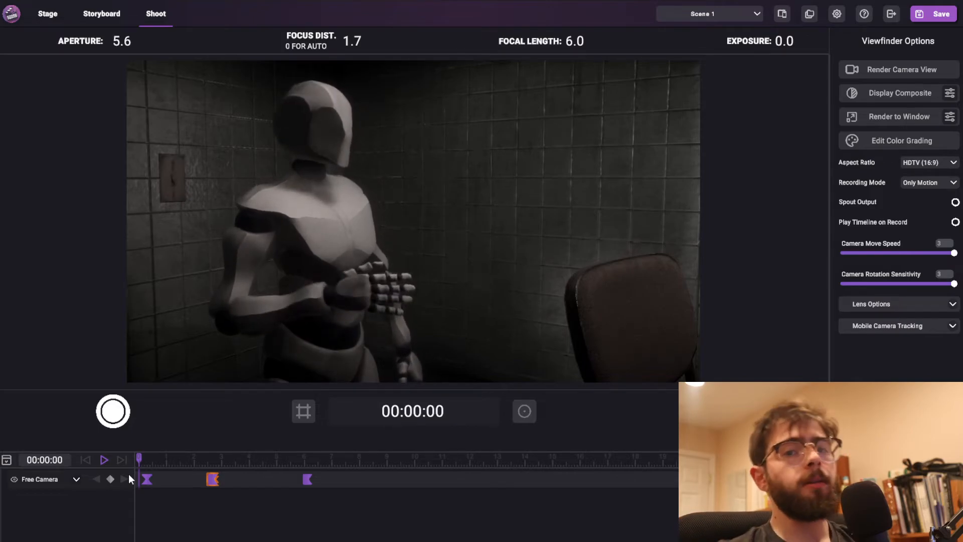
{"action": "left_click_drag", "start_coordinate": [199, 462], "coordinate": [146, 477]}
{"action": "left_click", "coordinate": [146, 479]}
{"action": "right_click", "coordinate": [147, 482]}
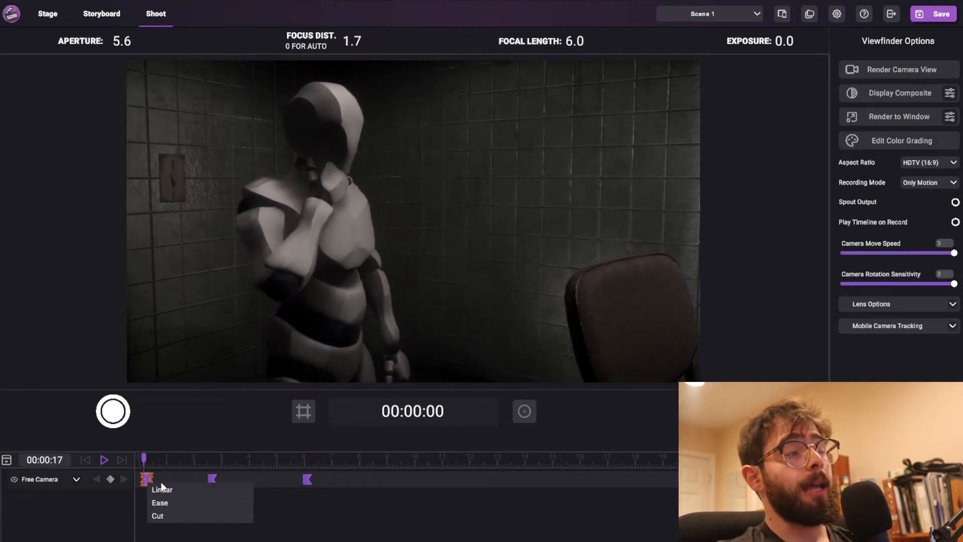
{"action": "left_click", "coordinate": [157, 515]}
- Look around freely with the camera near the first keyframe and scrub across the remaining keyframes to check the cuts
{"action": "left_click_drag", "start_coordinate": [170, 456], "coordinate": [129, 451]}
{"action": "right_click_drag", "start_coordinate": [188, 366], "coordinate": [281, 352]}
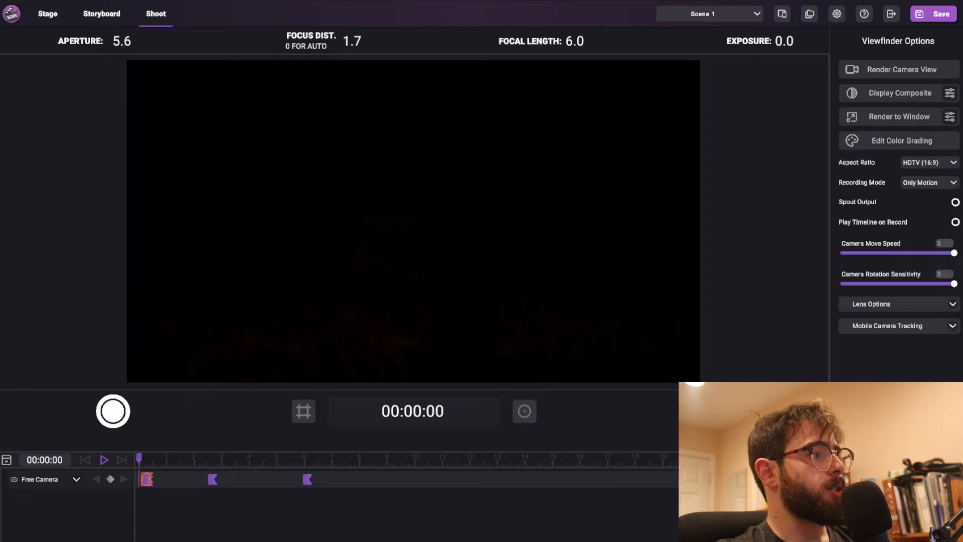
{"action": "left_click_drag", "start_coordinate": [135, 455], "coordinate": [165, 456]}
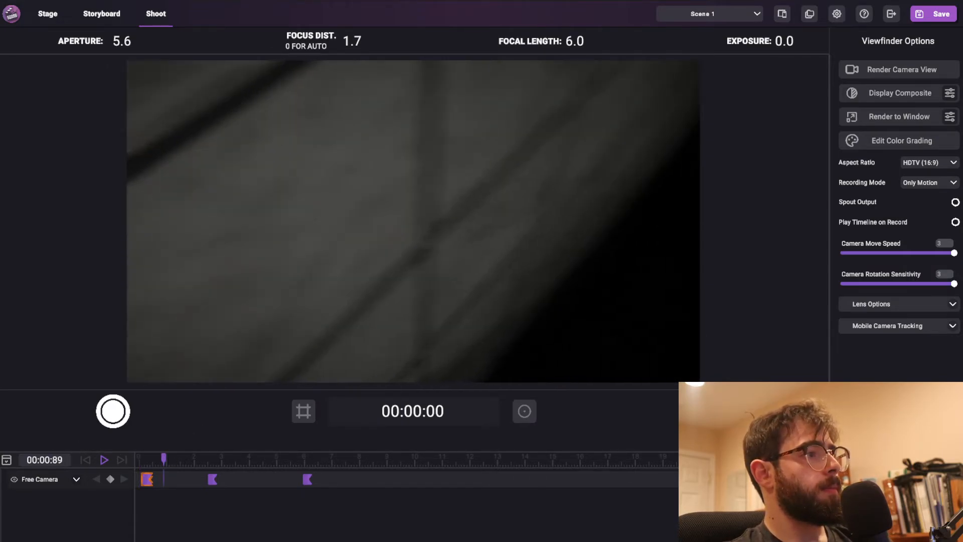
{"action": "right_click_drag", "start_coordinate": [414, 221], "coordinate": [624, 181]}
{"action": "left_click_drag", "start_coordinate": [216, 463], "coordinate": [235, 470]}
{"action": "left_click", "coordinate": [310, 463]}
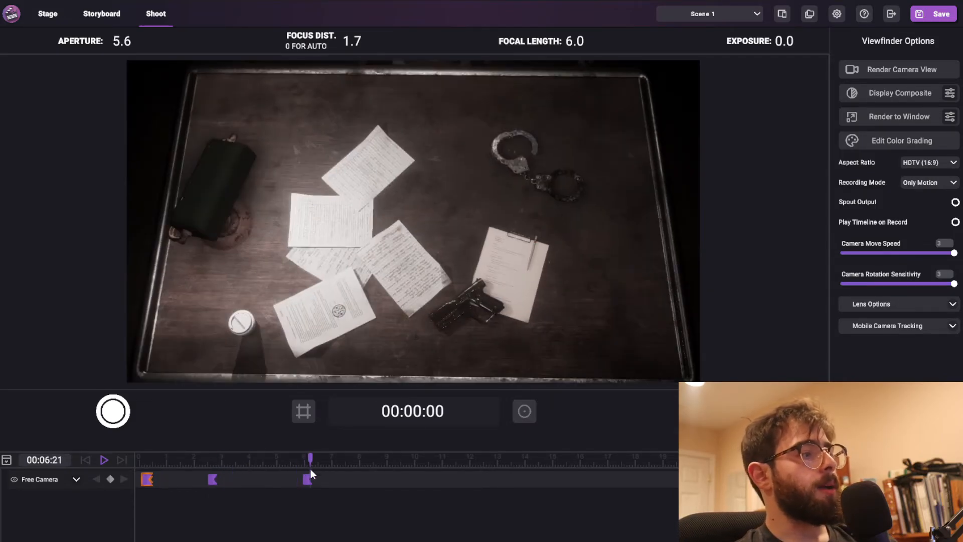
- Move the second Free Camera keyframe to about 2.2 seconds and the last to about 4 seconds, and play the sequence from the start
{"action": "left_click_drag", "start_coordinate": [307, 480], "coordinate": [119, 477]}
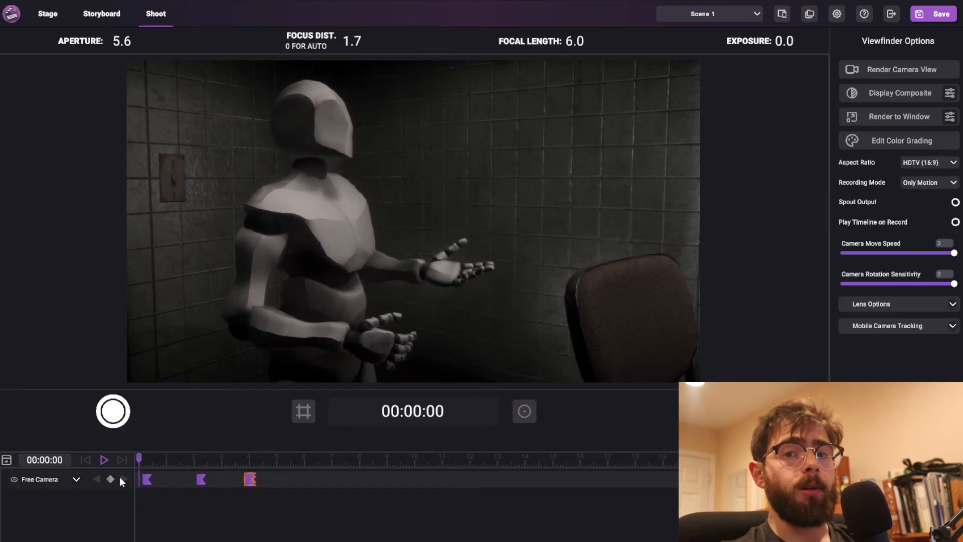
{"action": "left_click_drag", "start_coordinate": [158, 460], "coordinate": [123, 470]}
{"action": "key", "text": "space"}
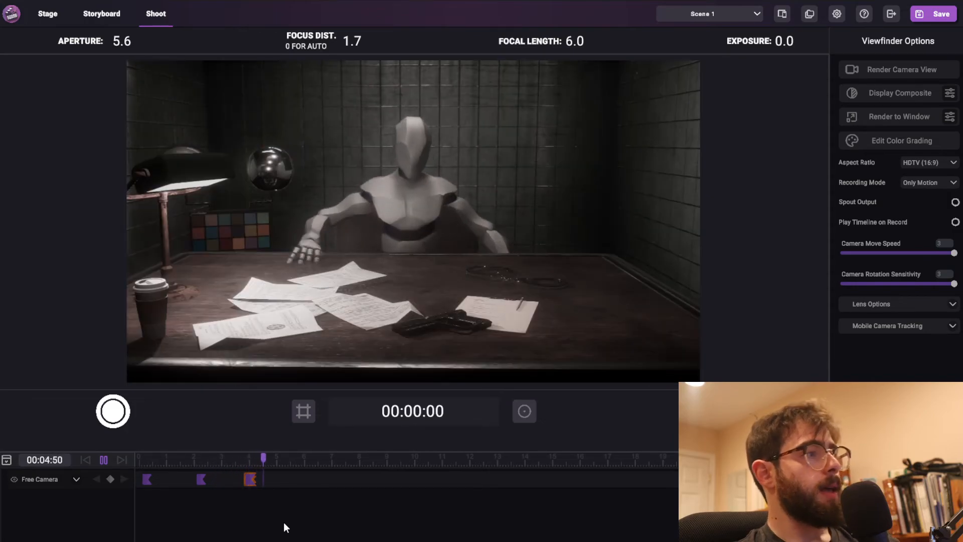
{"action": "key", "text": "space"}
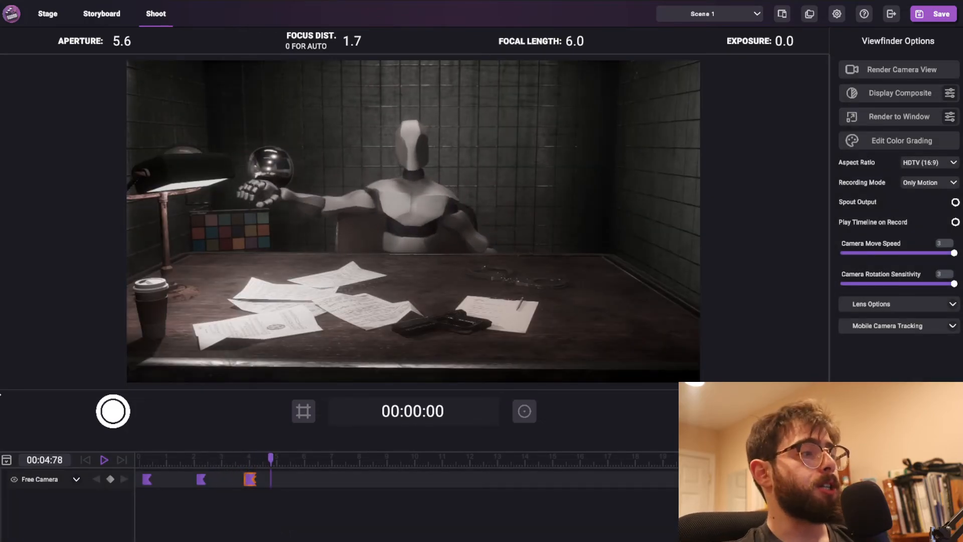
{"action": "left_click_drag", "start_coordinate": [206, 458], "coordinate": [139, 458]}
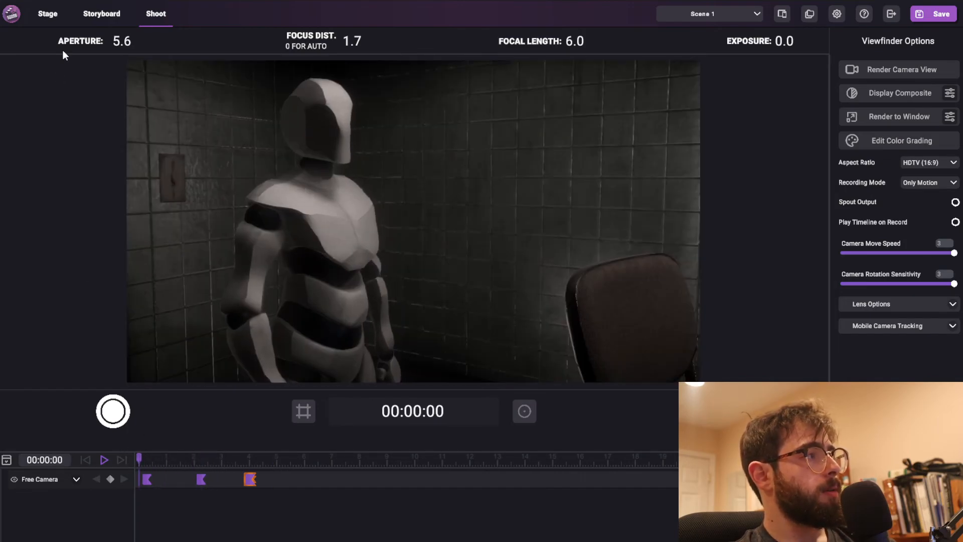
- View the scene's storyboard frames and return to the shooting workspace
{"action": "left_click", "coordinate": [115, 15]}
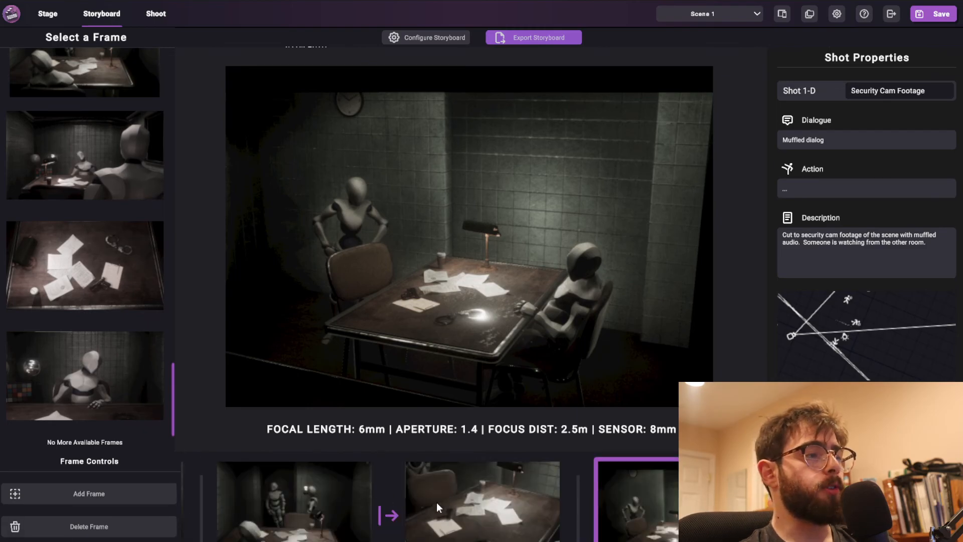
{"action": "left_click", "coordinate": [168, 19]}
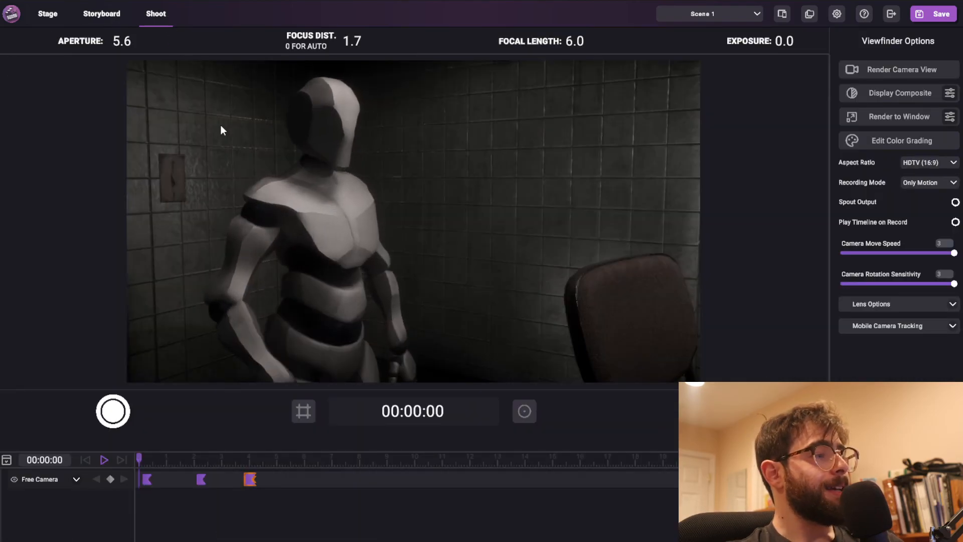